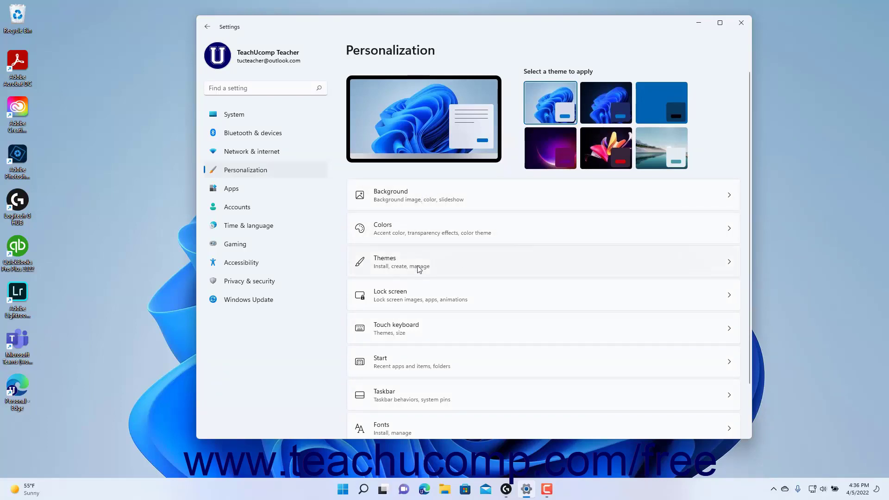
Step: Open the Touch keyboard settings and raise the keyboard size from 100 to 156
click(418, 326)
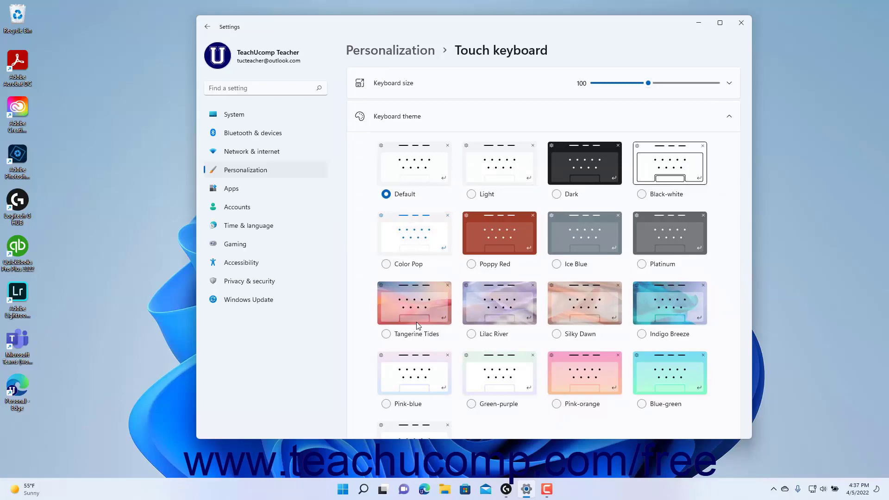
mouse_move(650, 86)
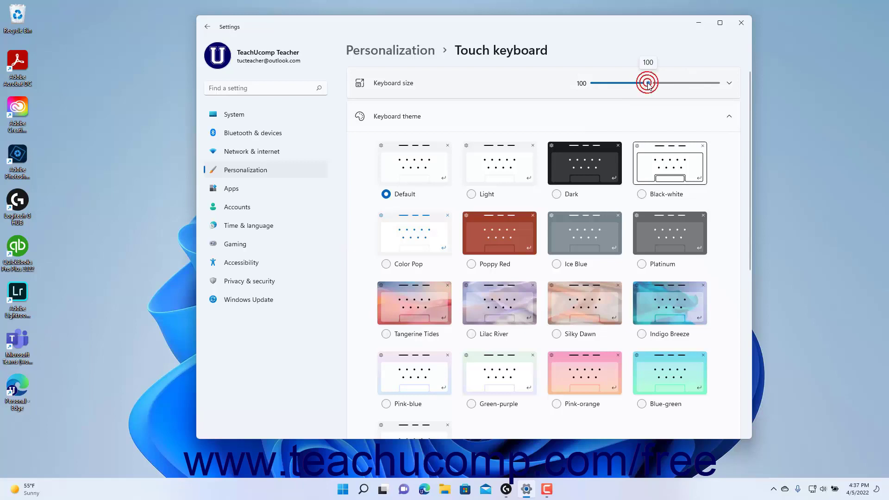
drag(649, 83, 688, 91)
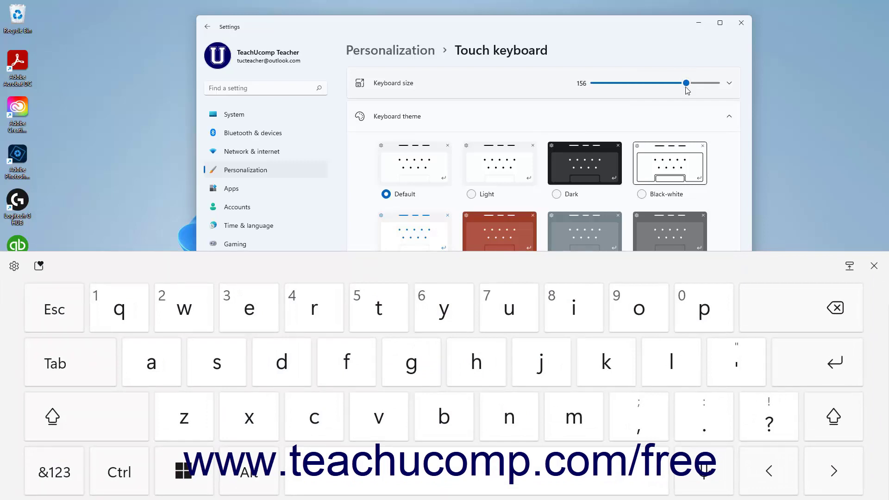
Step: Reset the keyboard size to the default 100 and close the touch keyboard preview
click(484, 90)
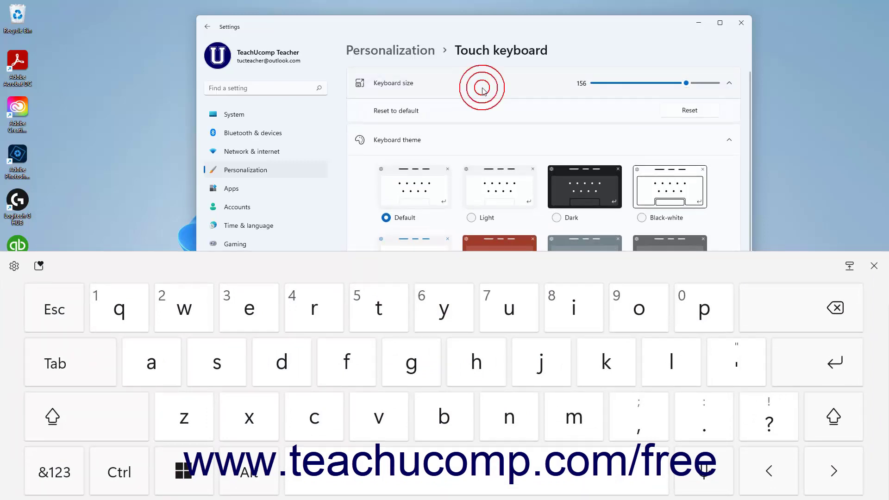
click(688, 115)
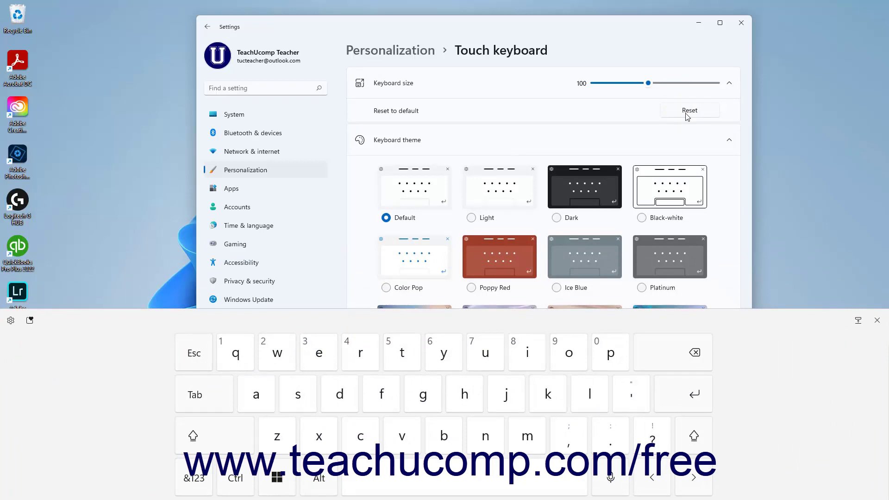
click(878, 321)
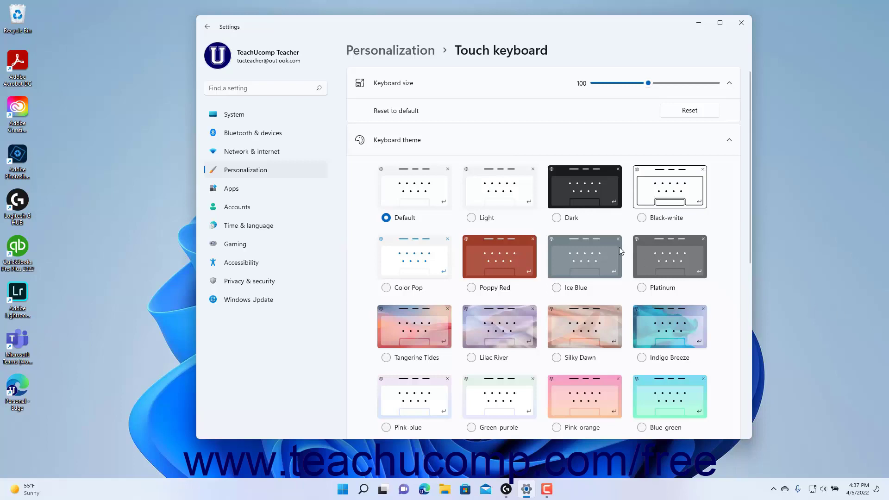
Step: Select Poppy Red as the keyboard theme instead of Default
click(482, 146)
click(483, 146)
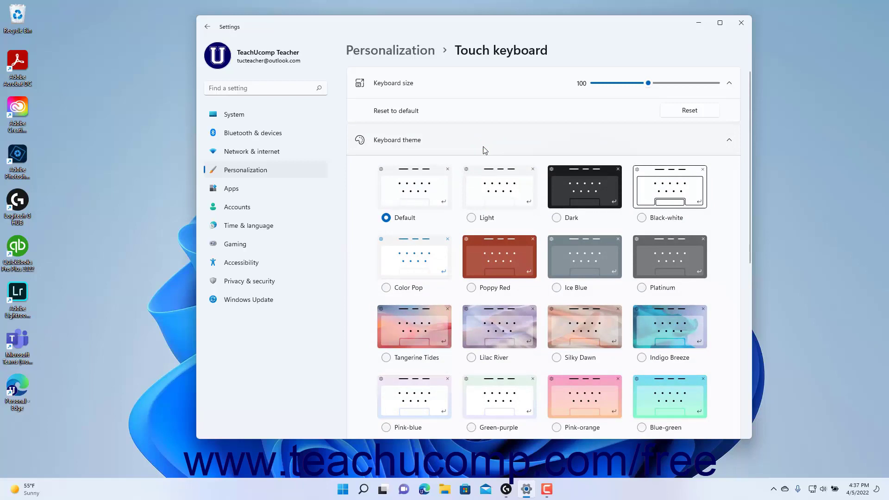
click(472, 287)
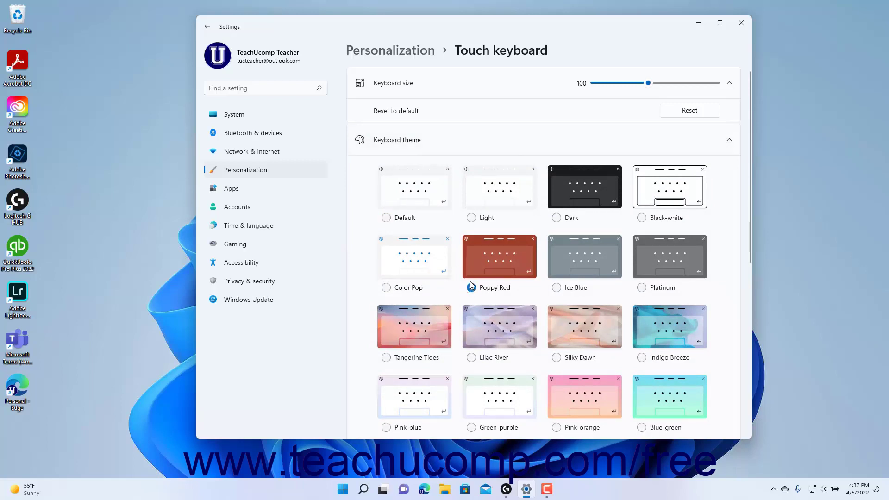
scroll(471, 281, down, 4)
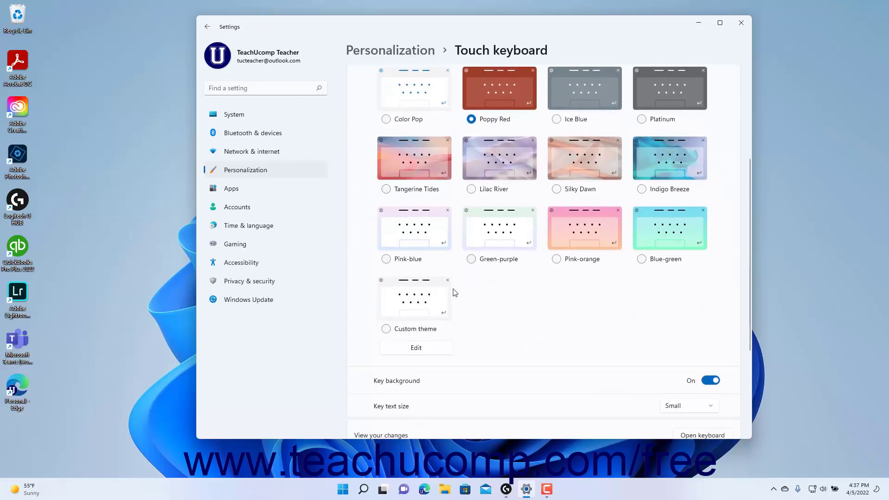
Step: Select Custom theme, open its editor, and view the Keys, Window and Text options
click(386, 329)
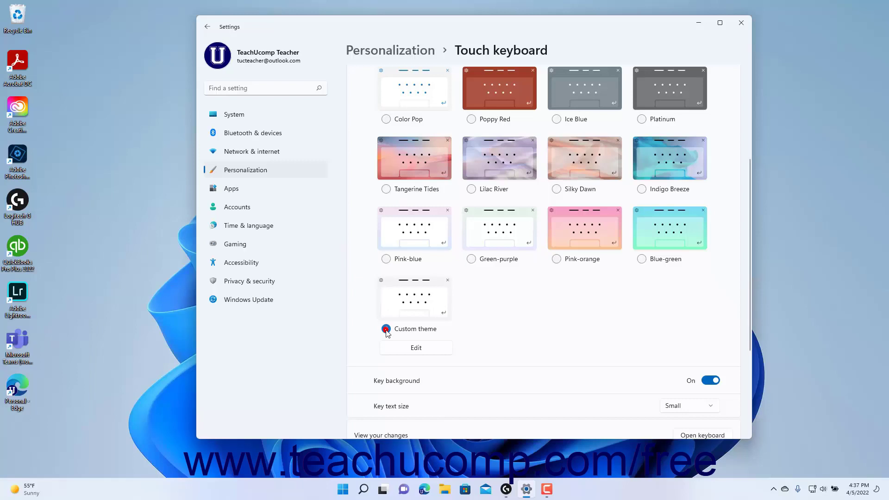
click(412, 352)
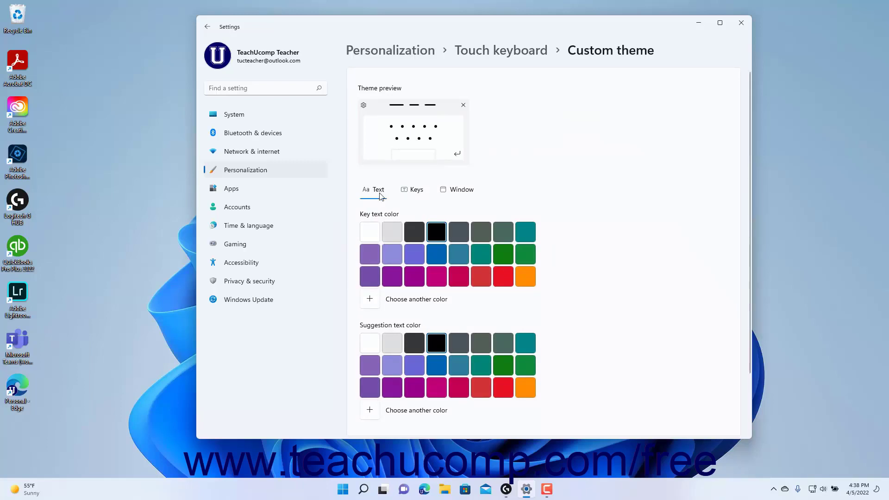
click(415, 190)
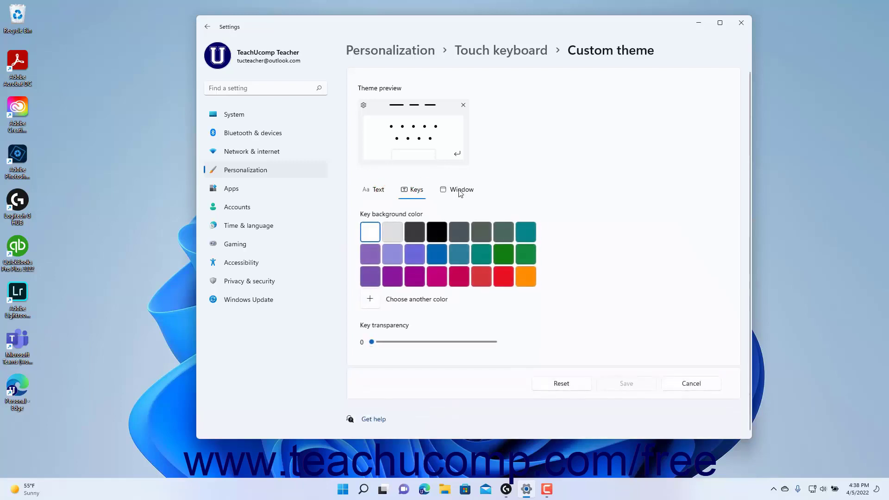
click(461, 193)
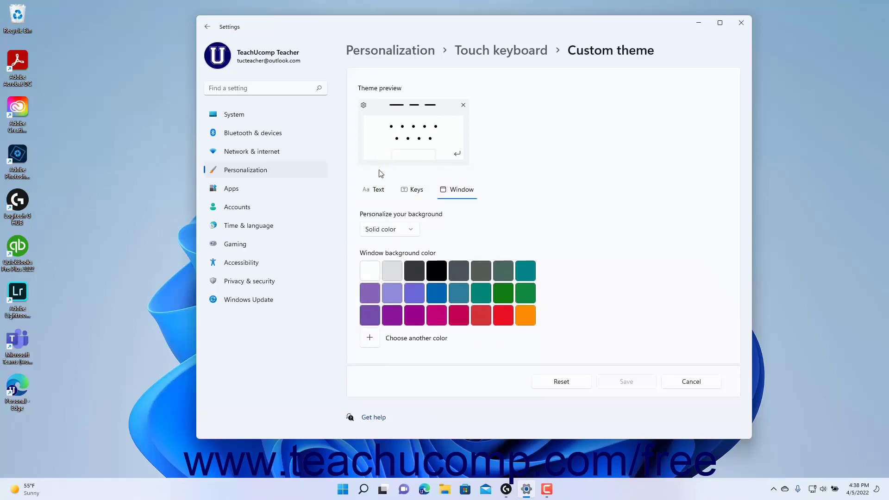
click(382, 193)
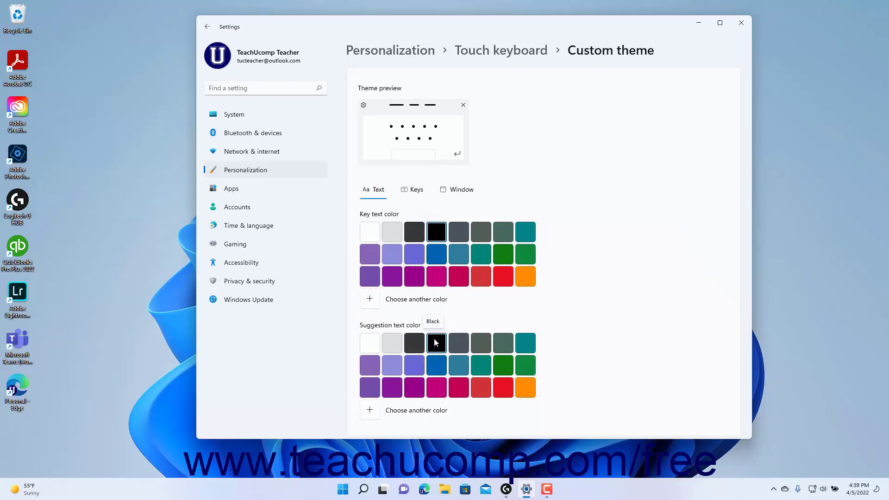
Step: Set the custom theme's key text colour to a custom dark blue
click(370, 301)
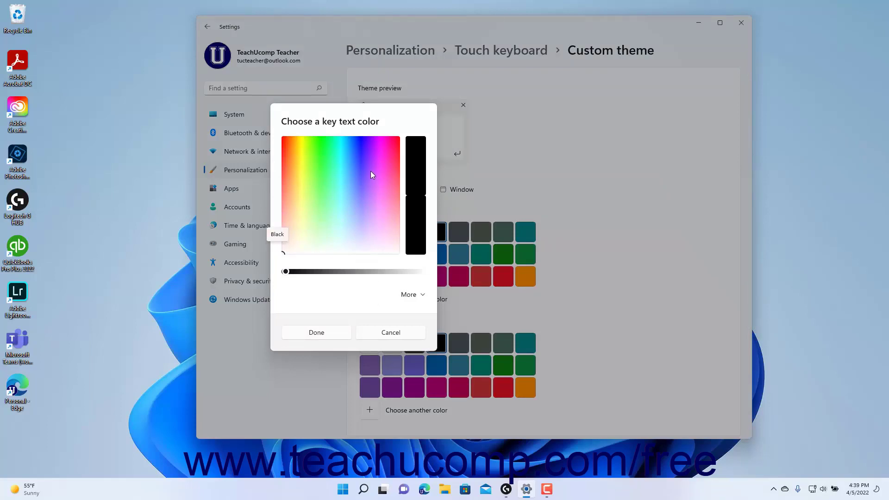
click(370, 157)
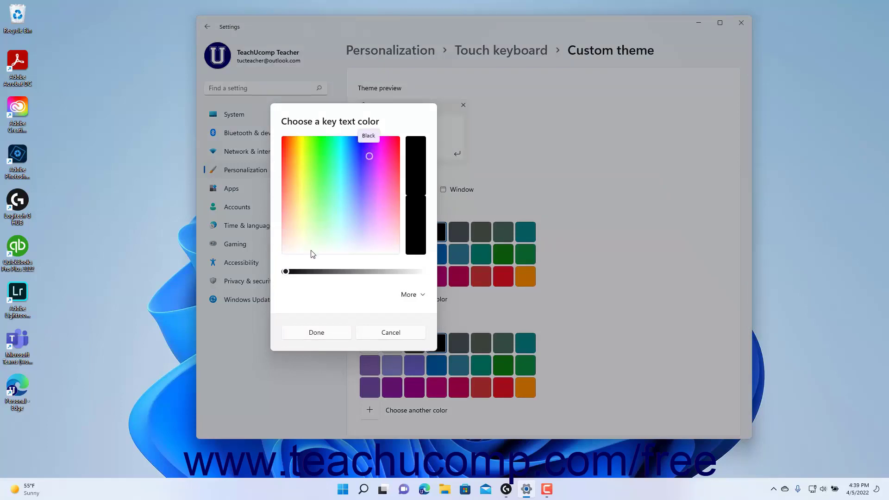
drag(286, 272, 368, 273)
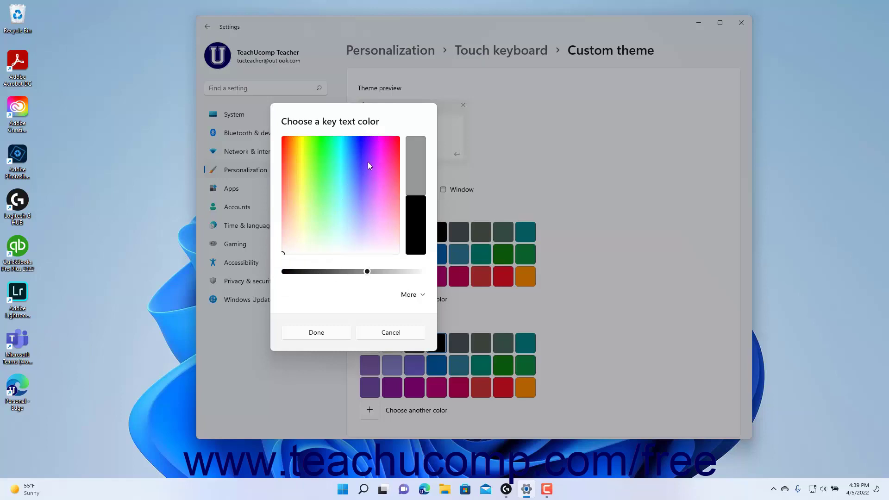
click(363, 147)
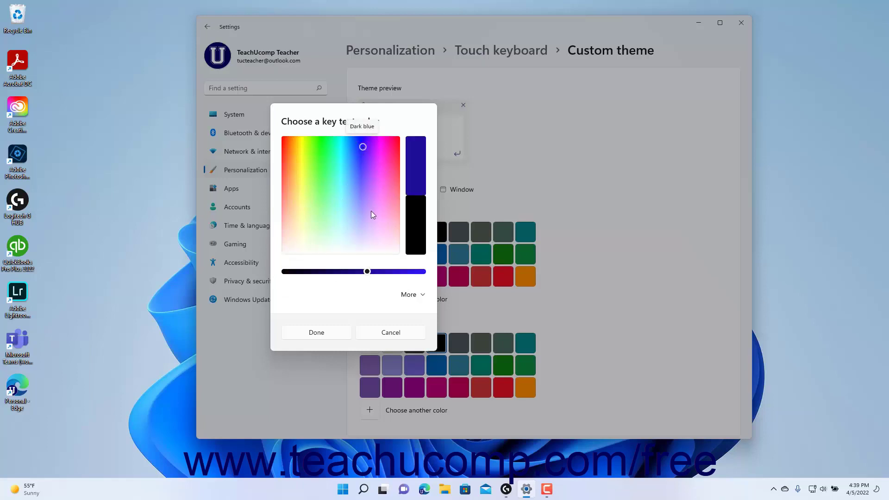
click(339, 333)
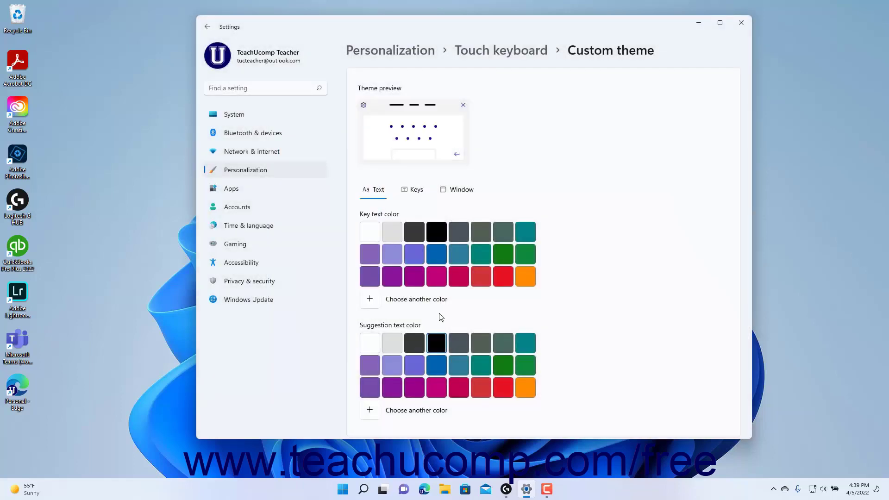
Step: Give the keys a Purple shadow background with key transparency at 50
click(418, 193)
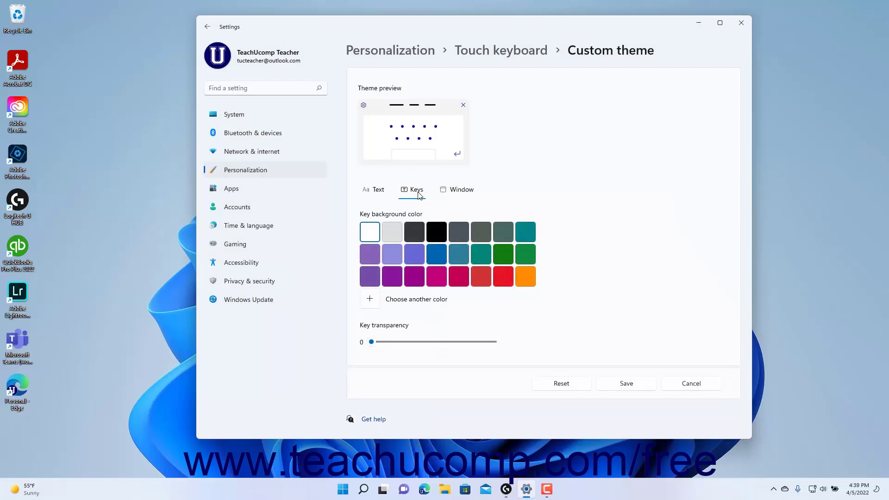
click(394, 254)
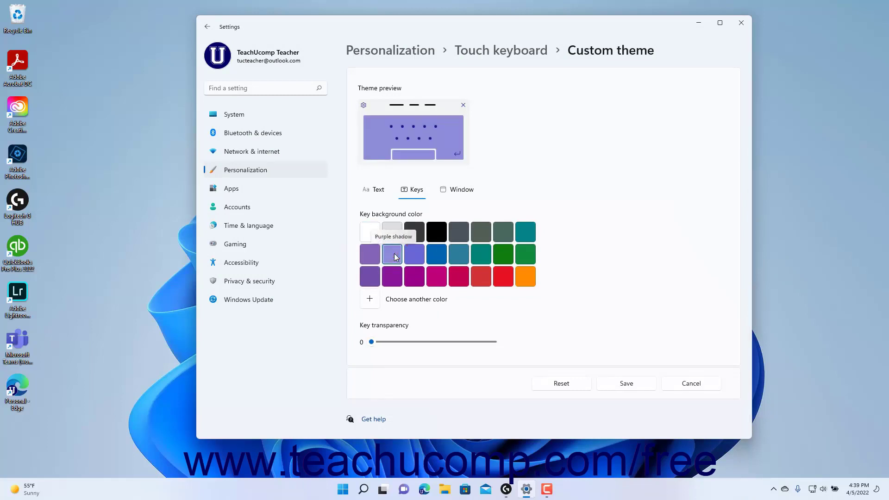
click(373, 342)
drag(373, 344, 435, 343)
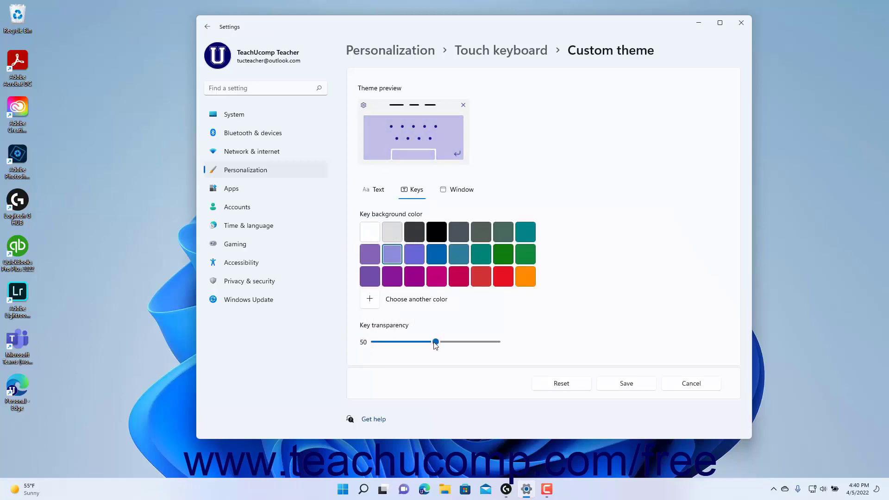
click(461, 193)
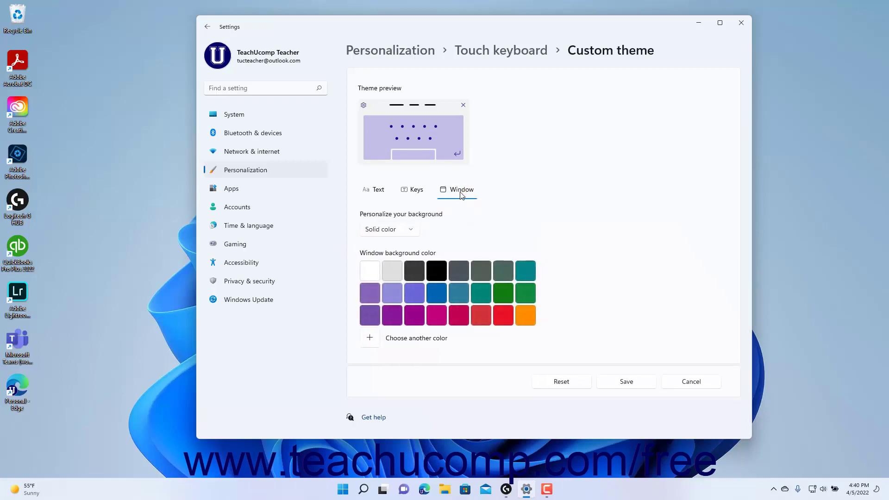
Step: Use the photo IMG_1496.JPG as the keyboard window's picture background
click(413, 232)
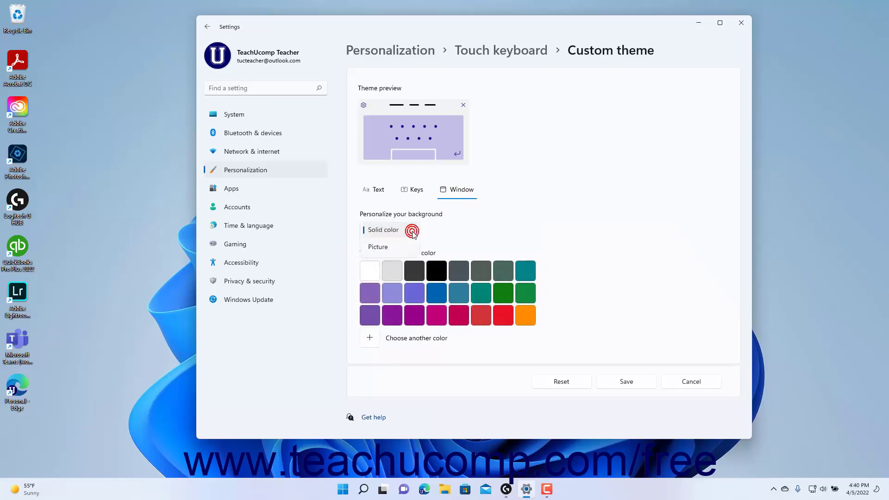
click(394, 248)
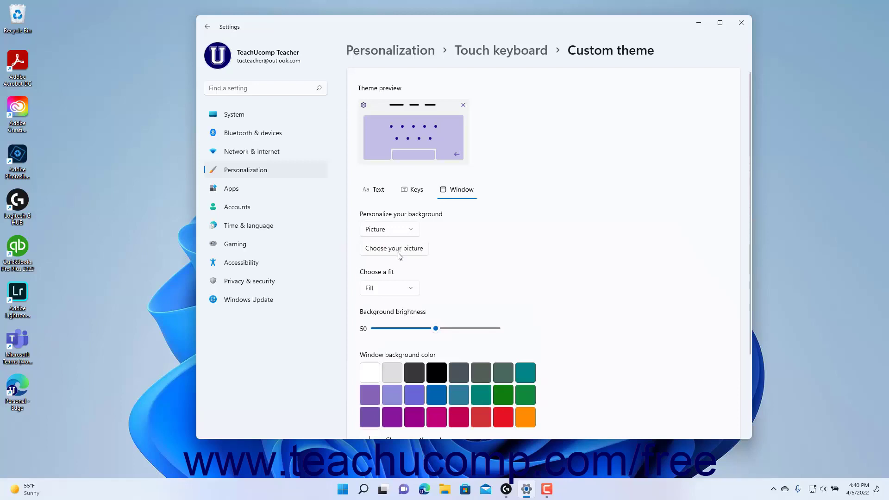
click(399, 253)
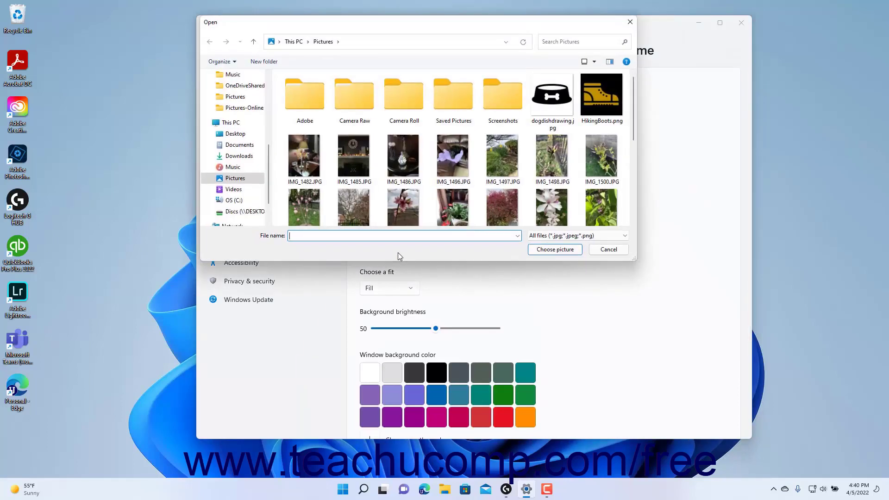
click(452, 167)
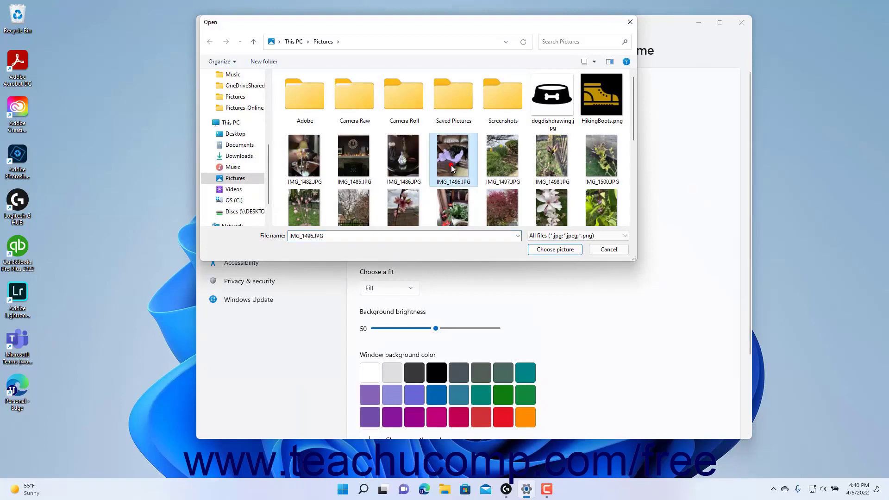
click(537, 253)
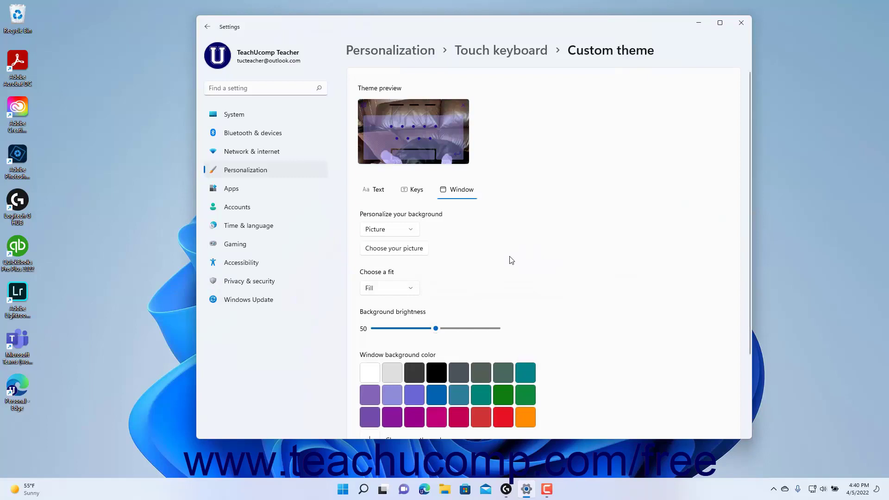
Step: Keep the picture set to Fill and lower background brightness to 46
click(406, 292)
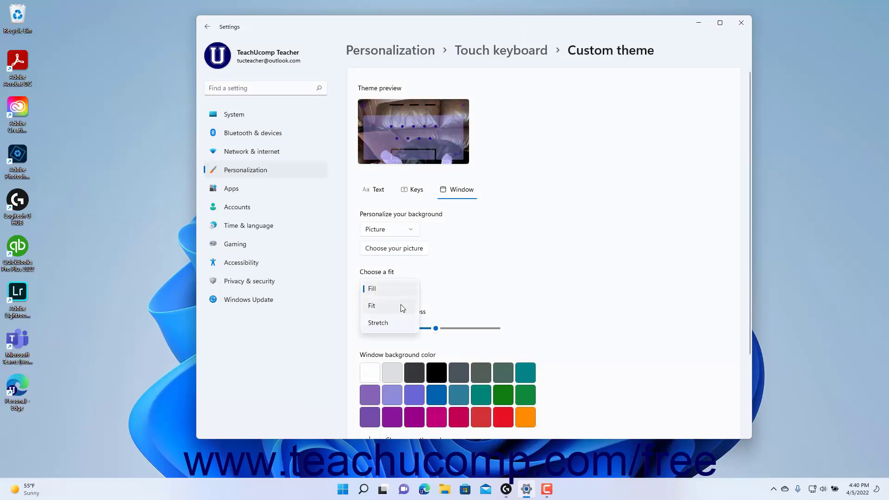
click(403, 307)
click(410, 288)
click(406, 273)
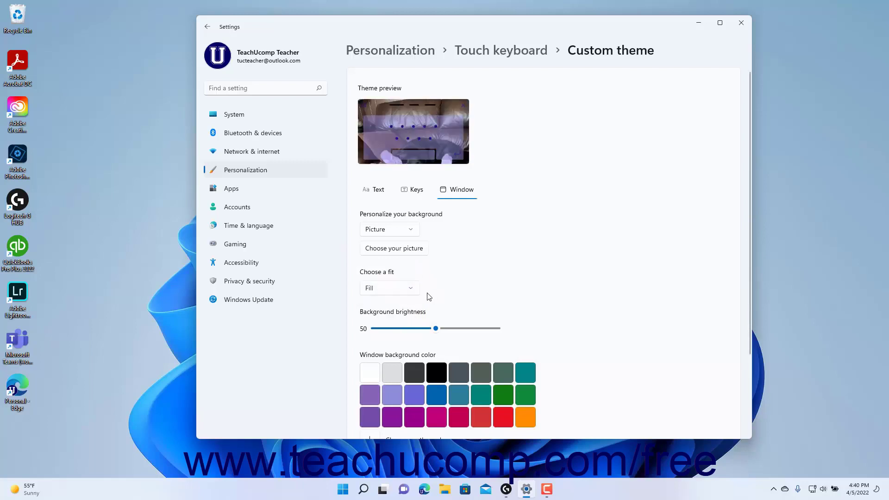
drag(438, 330, 433, 331)
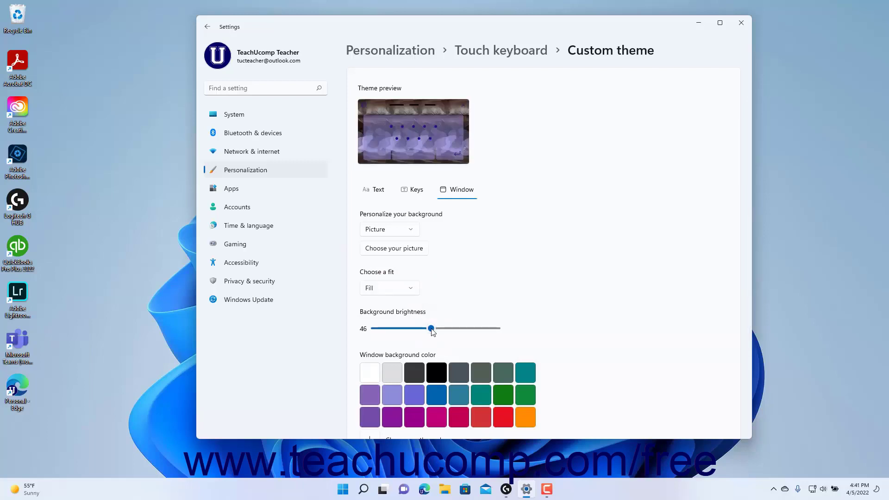
Step: Set the window colour to a dark purple at about half brightness and save the custom theme
scroll(472, 316, down, 2)
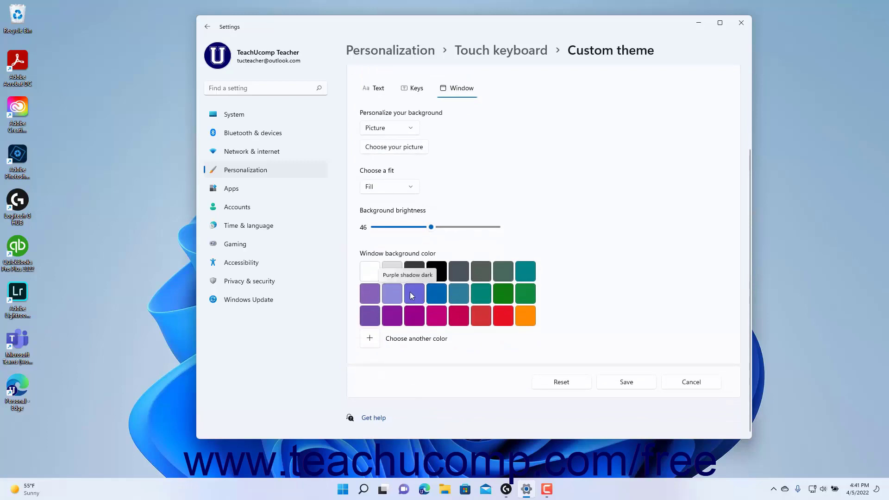
click(370, 338)
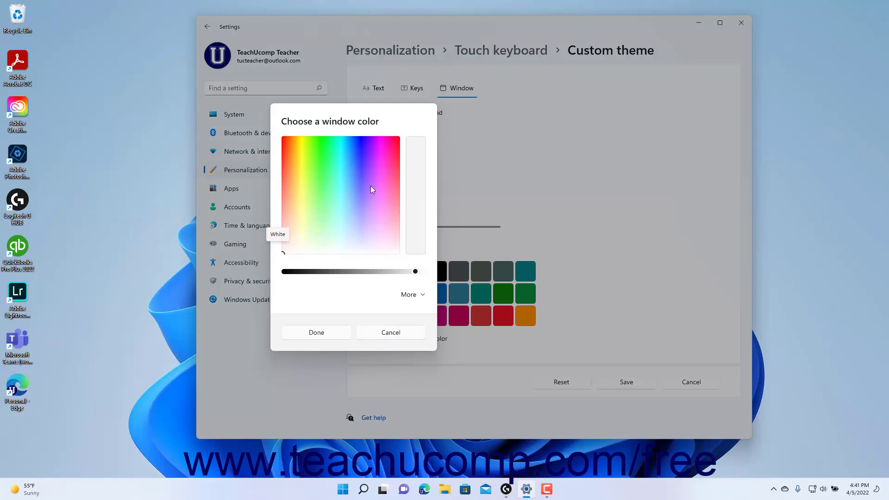
click(369, 162)
mouse_move(416, 275)
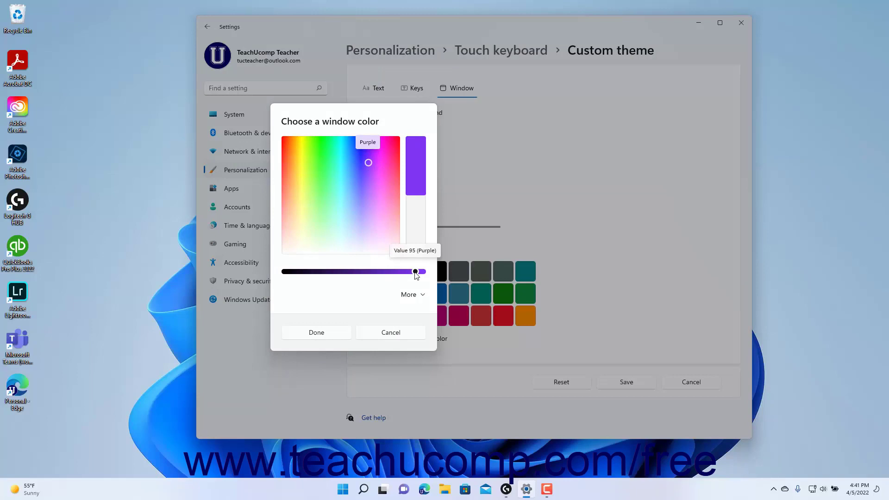
drag(415, 273, 356, 274)
click(339, 336)
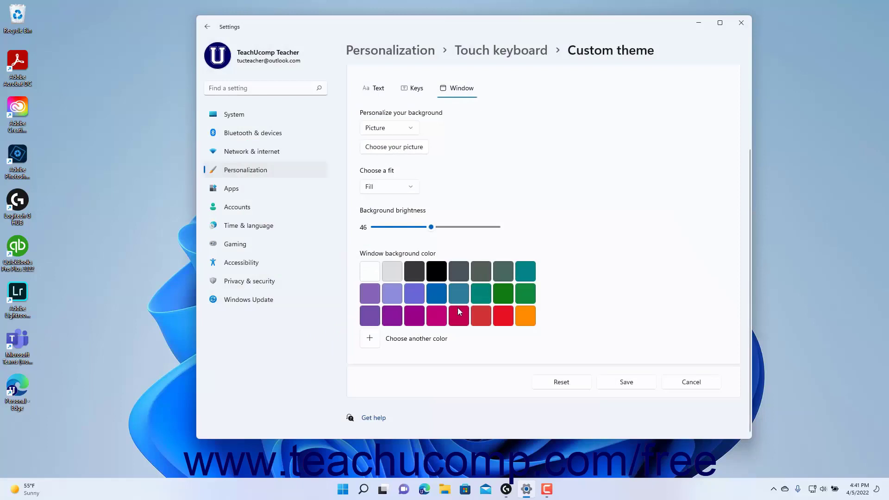
click(615, 385)
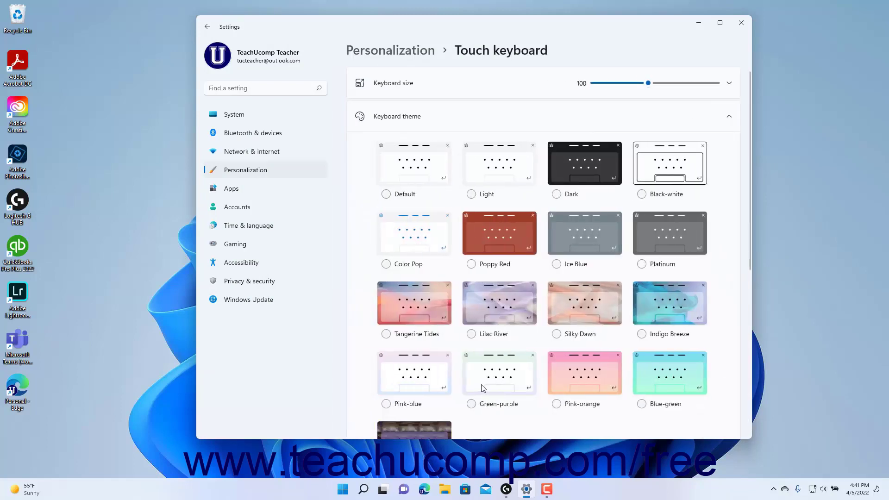
Step: Reopen the custom theme editor and reset the theme to its defaults
scroll(486, 380, down, 3)
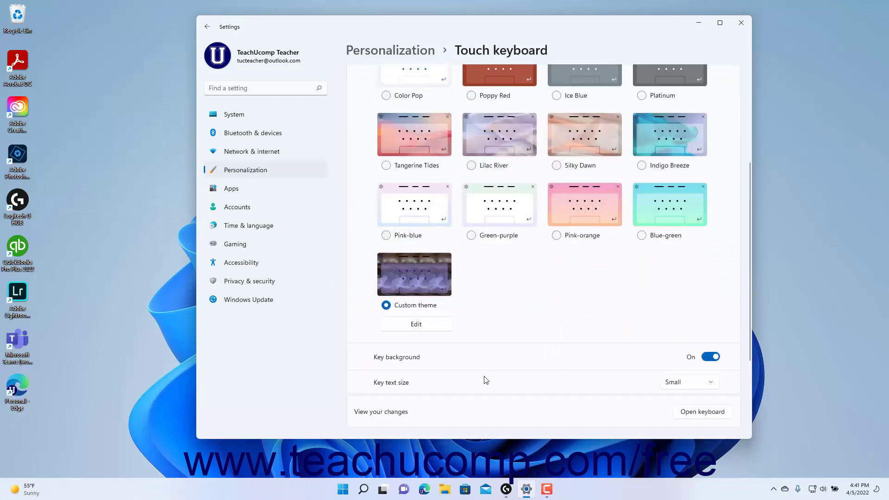
click(437, 327)
scroll(503, 329, down, 2)
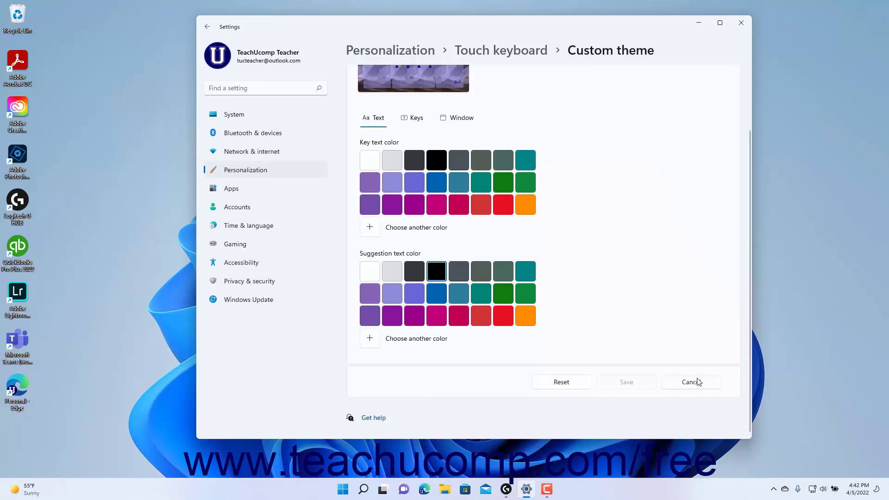
click(572, 386)
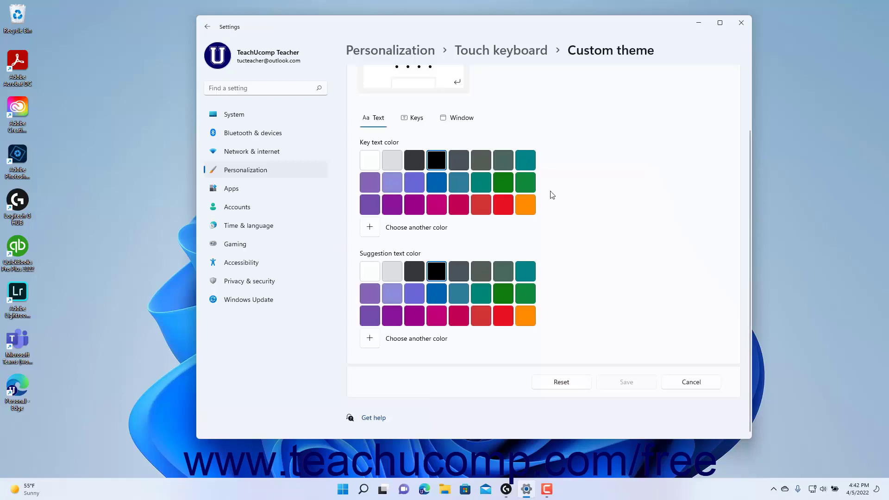
Step: Return to Touch keyboard, select Indigo Breeze, and toggle Key background off and back on
click(505, 52)
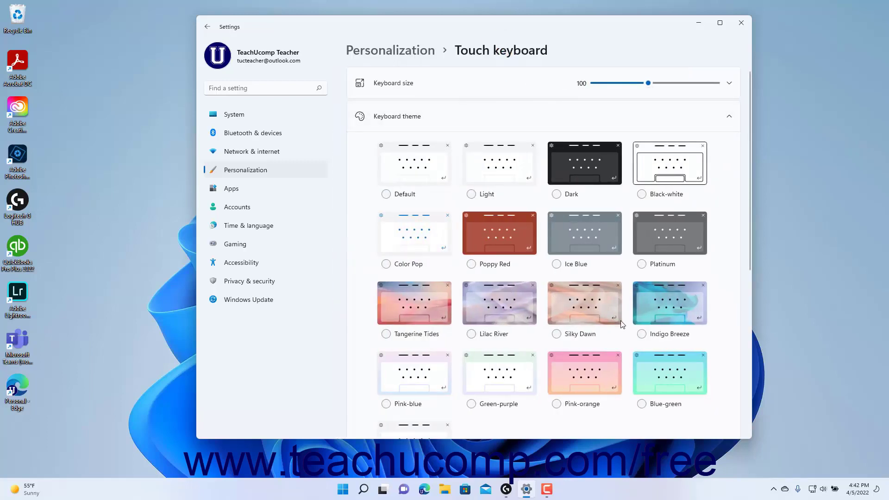
click(642, 335)
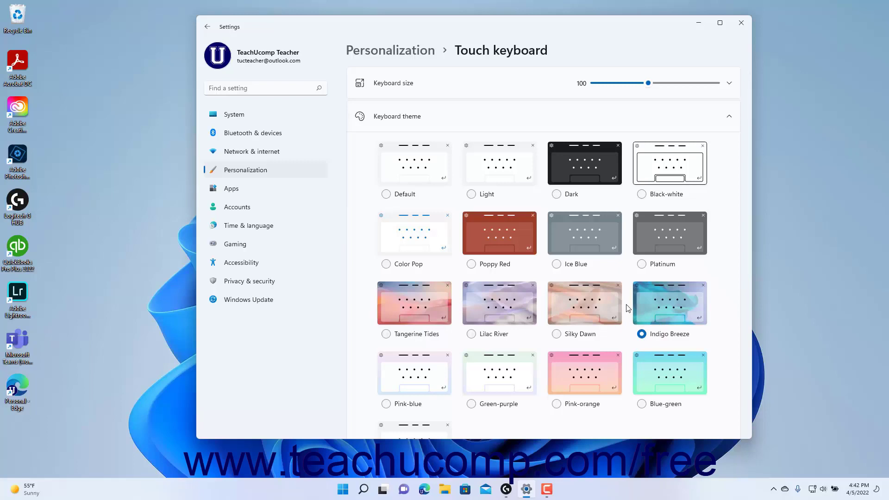
scroll(629, 308, down, 5)
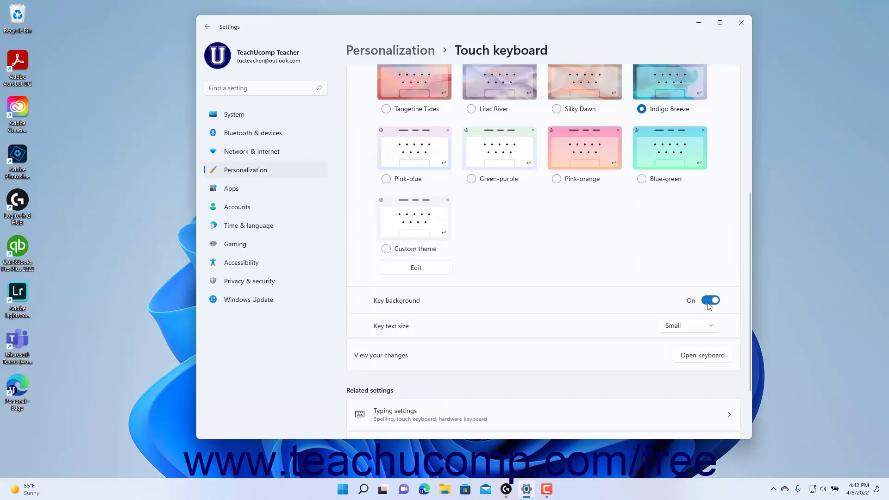
click(708, 304)
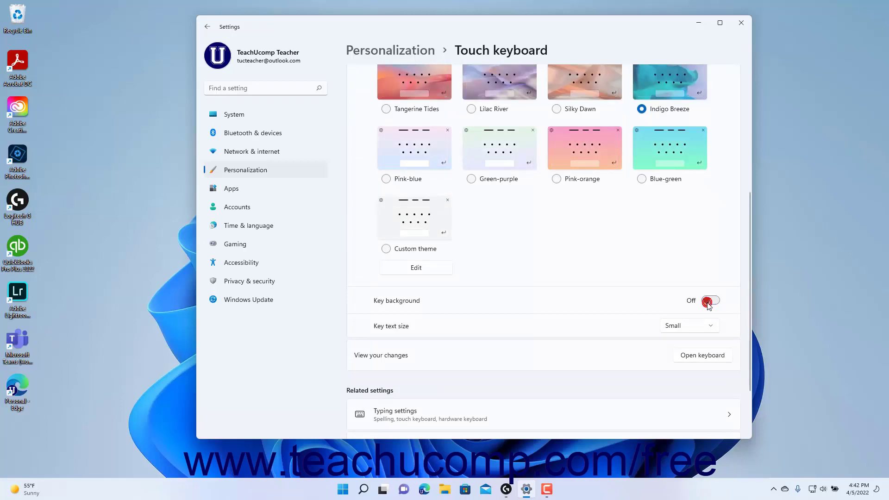
click(708, 304)
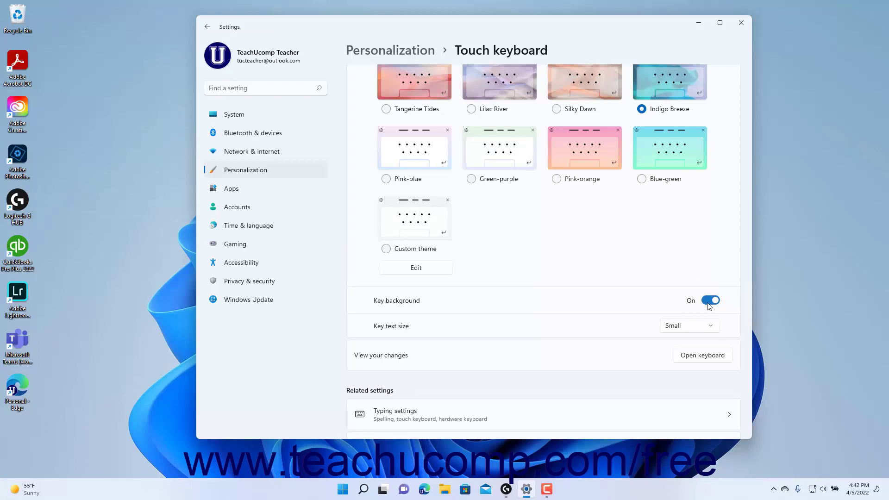
click(707, 328)
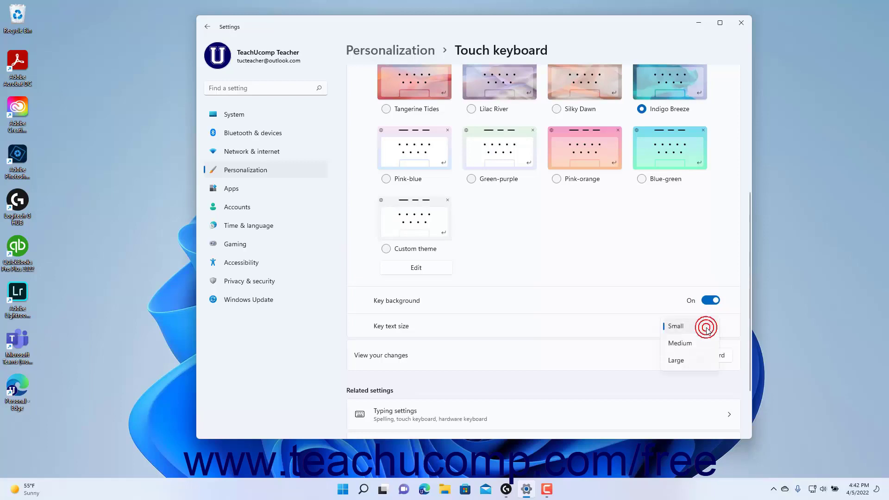
click(645, 330)
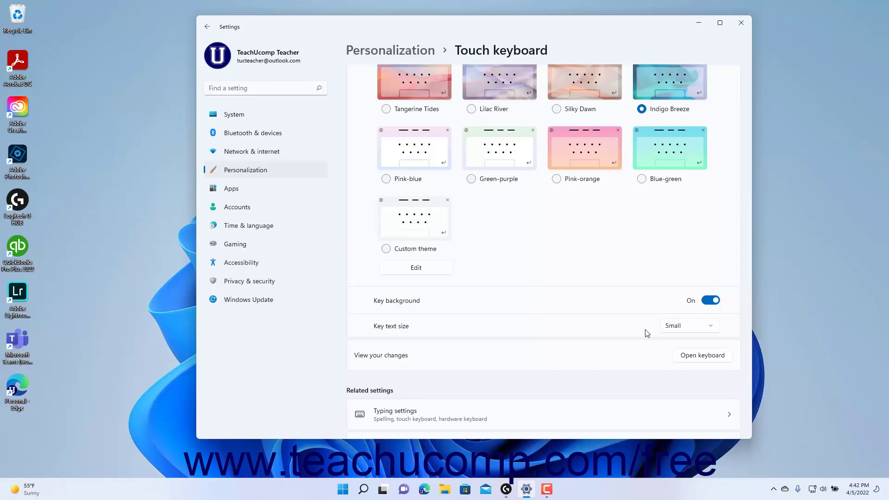
click(690, 357)
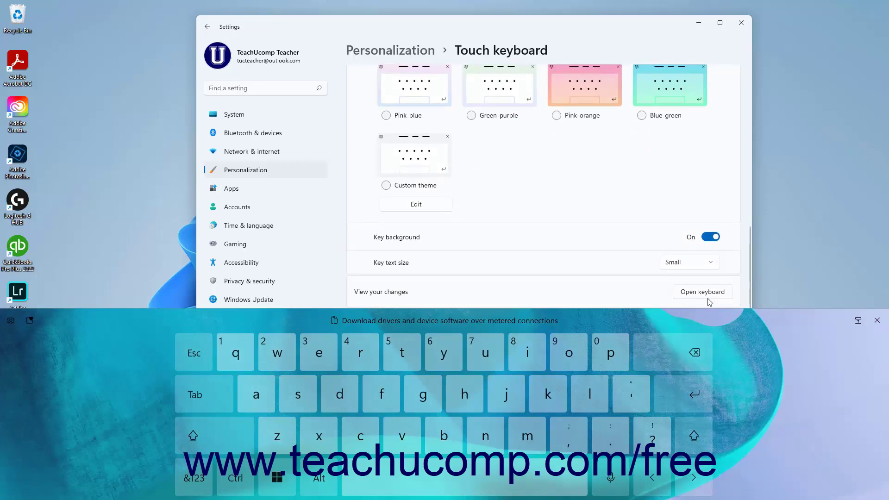
click(878, 323)
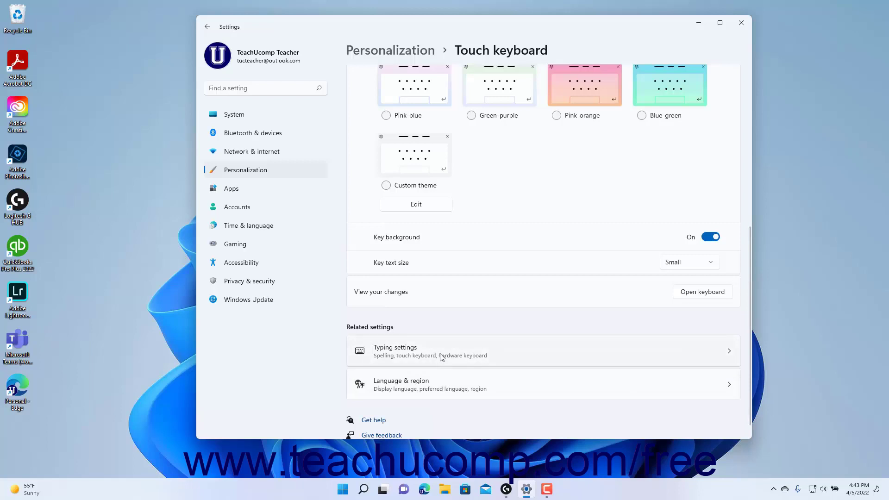
click(435, 382)
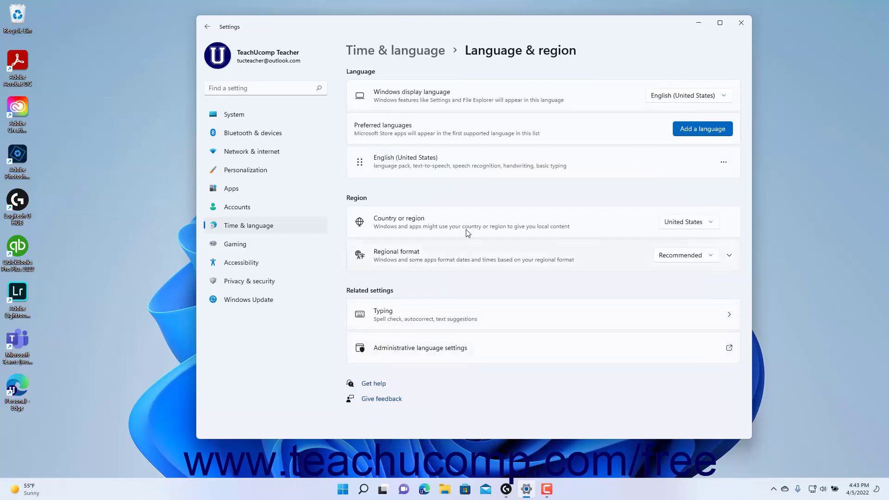
click(210, 30)
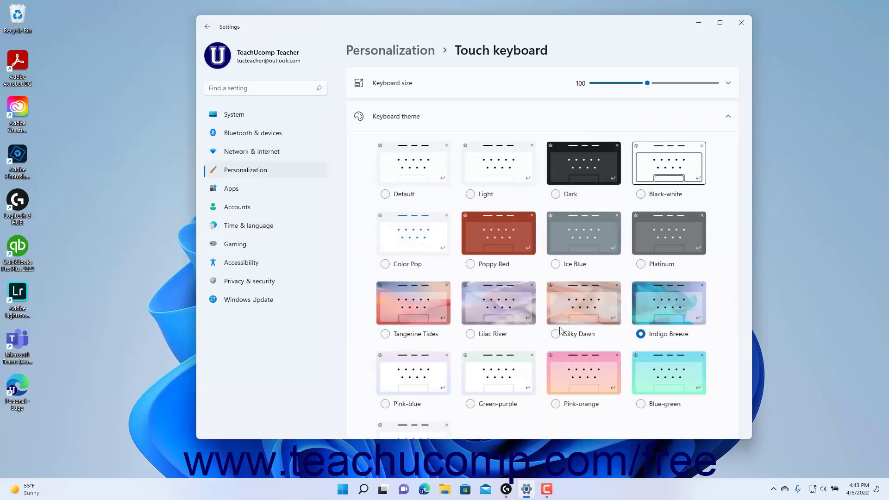